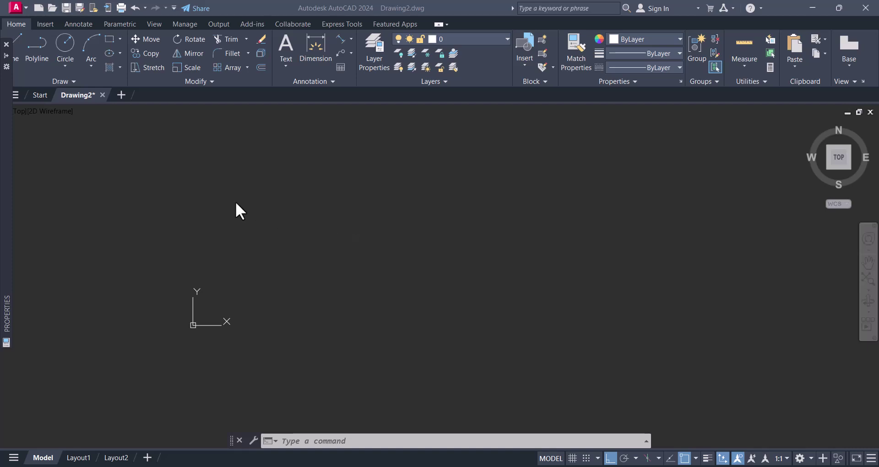
# Close the docked Properties palette strip on the left edge of the drawing area.
pyautogui.click(5, 49)
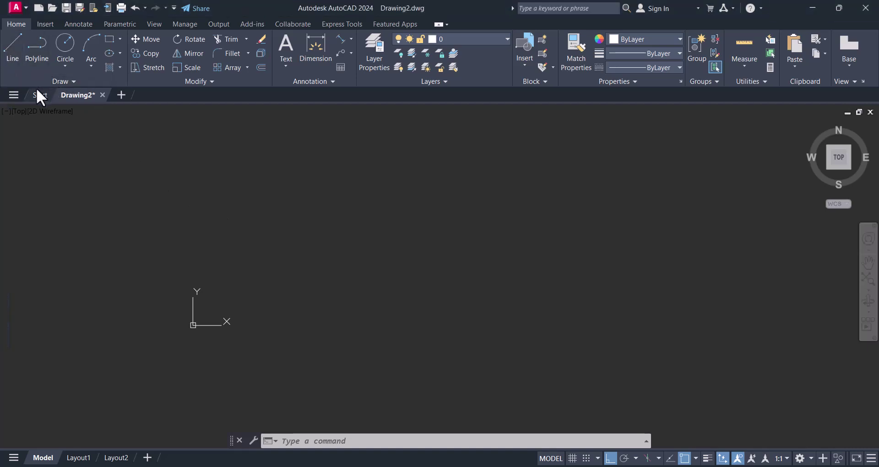
# Draw a 100-unit horizontal line in the empty drawing.
pyautogui.click(13, 42)
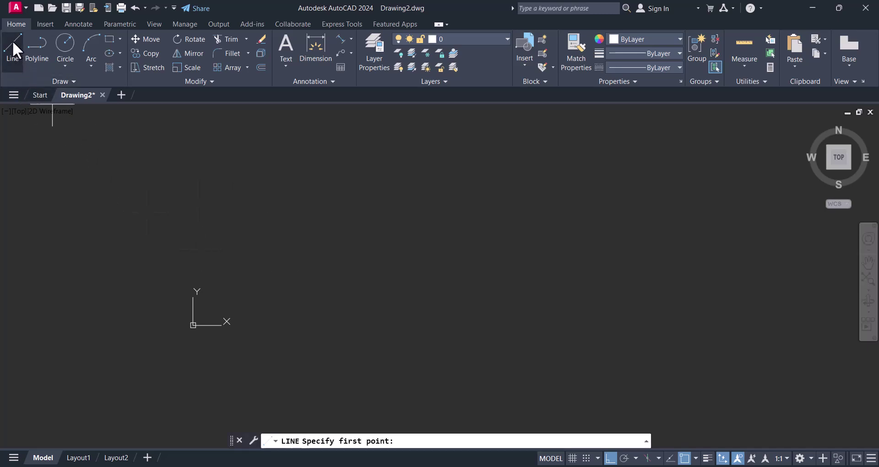
pyautogui.click(282, 270)
pyautogui.write('100')
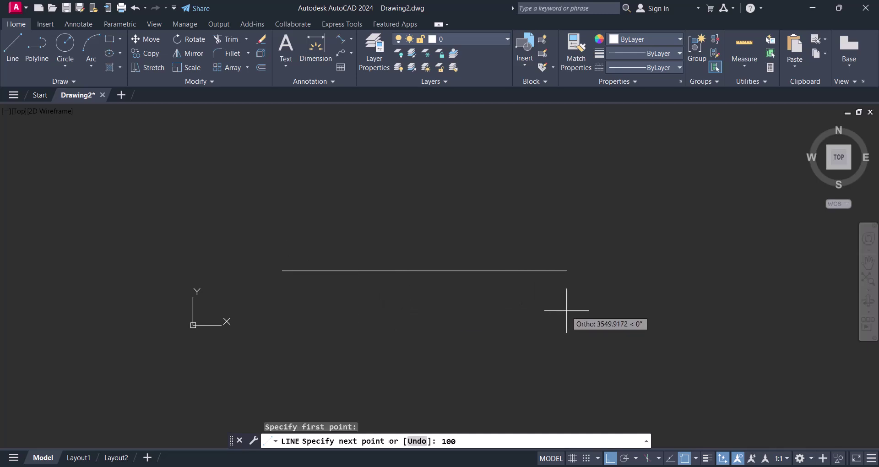
pyautogui.press('Return')
pyautogui.press('Escape')
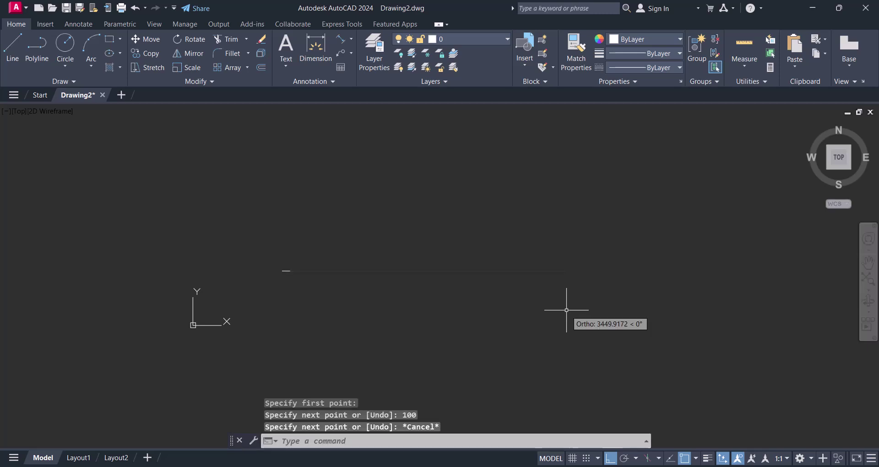
pyautogui.press('Escape')
pyautogui.press('Escape')
# Zoom to extents and pan so the whole line sits centred in view.
pyautogui.write('z')
pyautogui.press('Return')
pyautogui.write('e')
pyautogui.press('Return')
pyautogui.press('Escape')
pyautogui.scroll(-2, 534, 299)
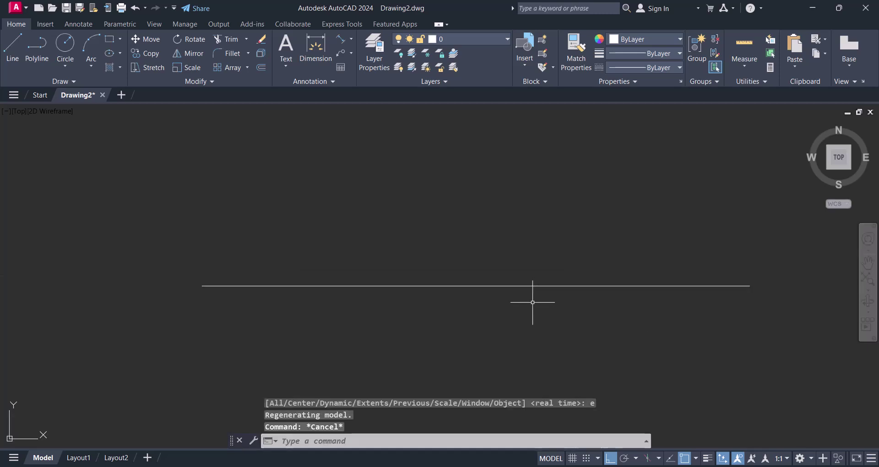
pyautogui.scroll(-2, 512, 289)
pyautogui.moveTo(513, 289); pyautogui.dragTo(440, 275, button='middle')
pyautogui.scroll(2, 477, 288)
pyautogui.press('Escape')
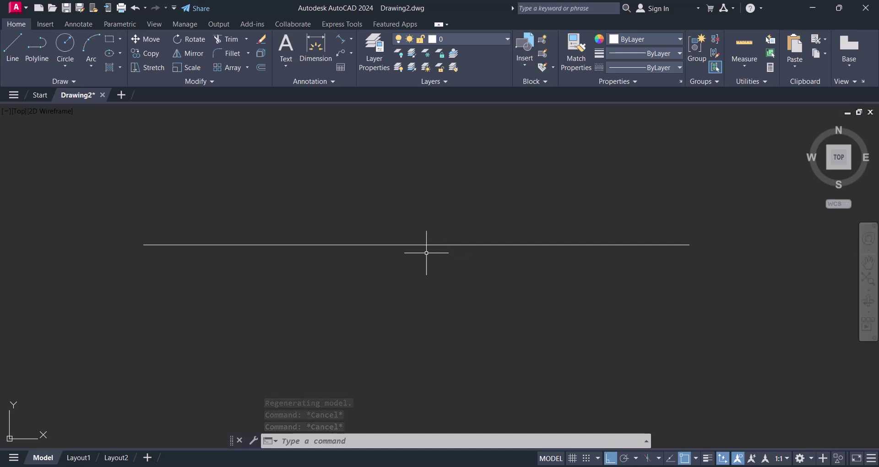
# Load the ACAD_ISO07W100 dot linetype through the Linetype Manager's Load list.
pyautogui.click(680, 80)
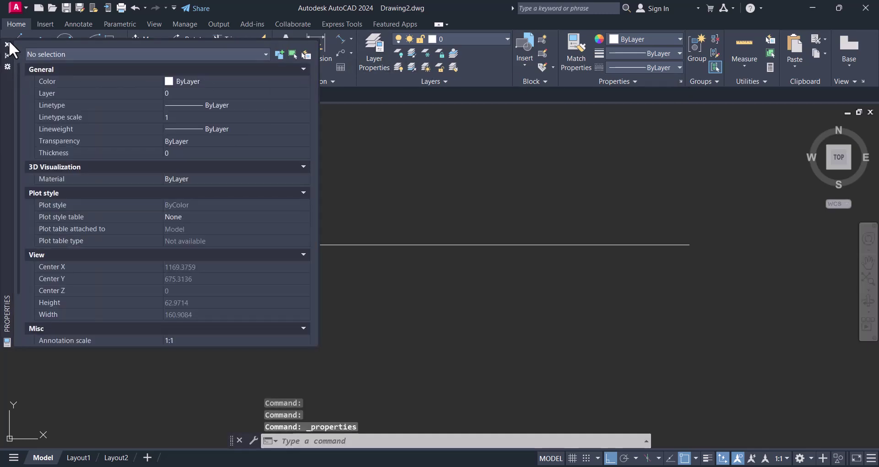
pyautogui.click(7, 44)
pyautogui.click(680, 70)
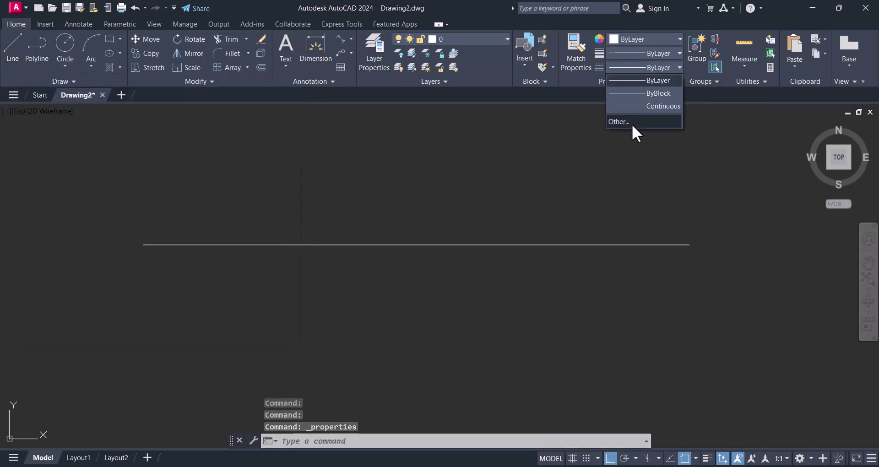
pyautogui.click(617, 122)
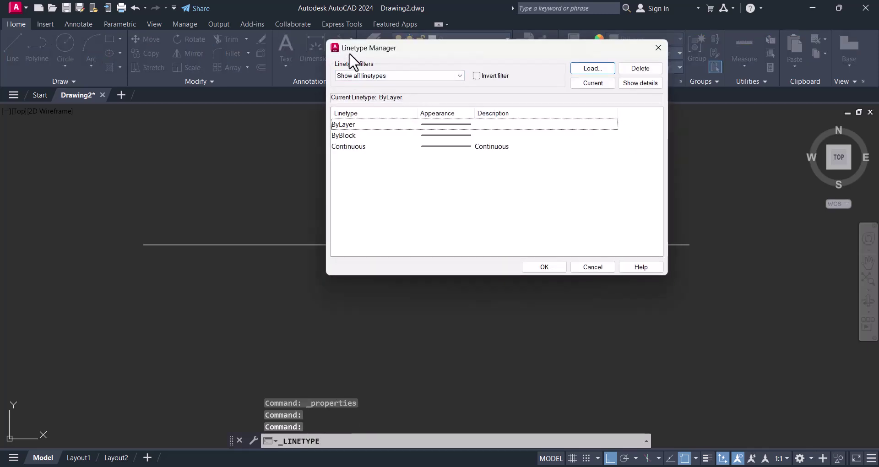
pyautogui.click(586, 69)
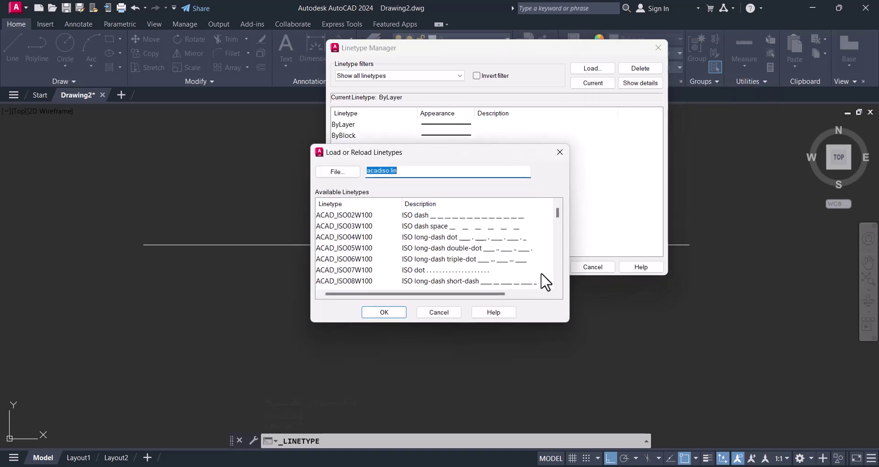
pyautogui.scroll(-1, 549, 266)
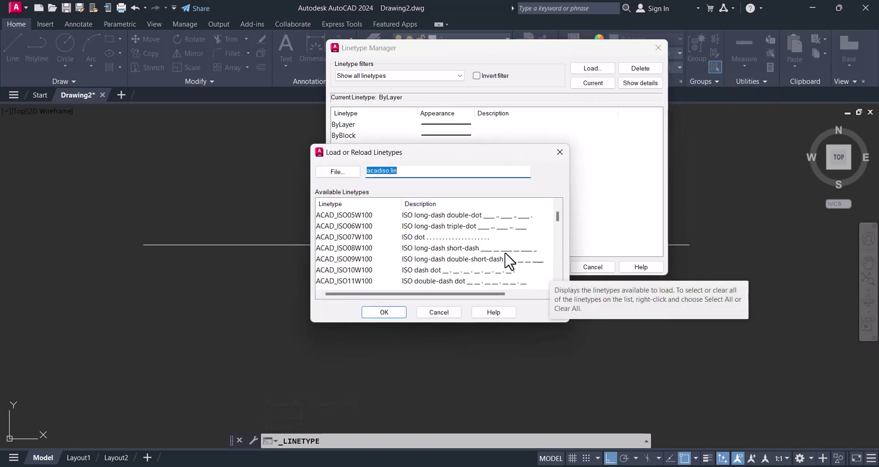
pyautogui.click(417, 237)
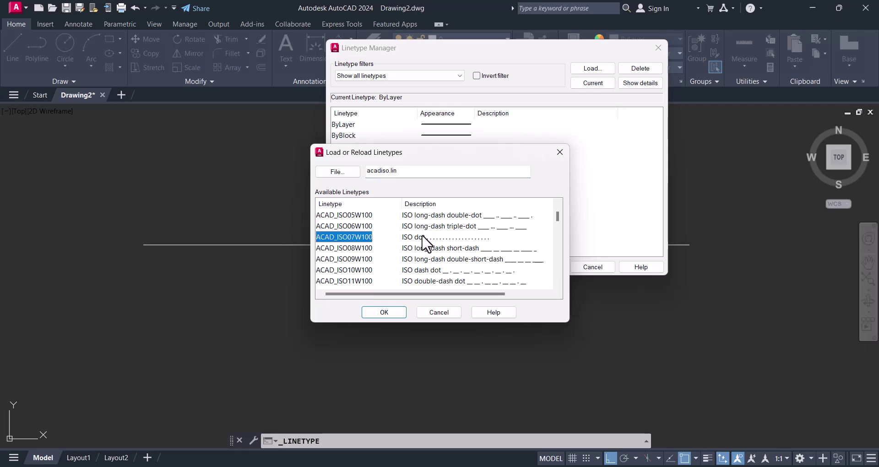
pyautogui.click(383, 313)
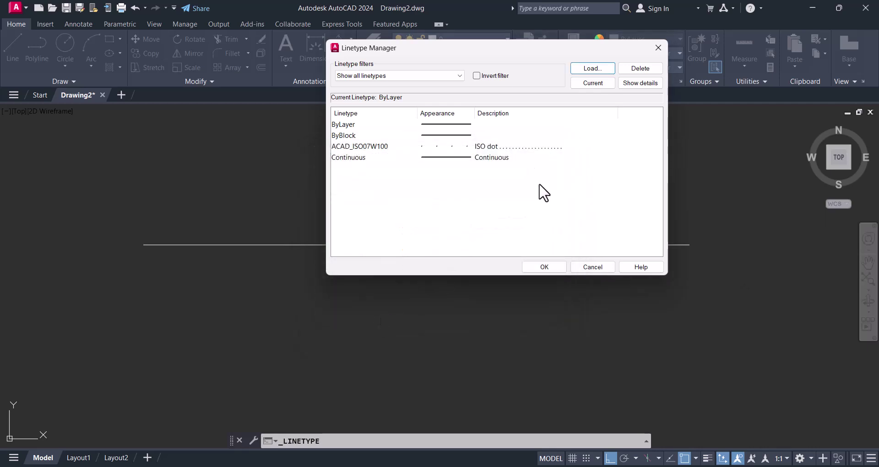
# Load the ISO dash, CENTER, CENTER2 and CENTERX2 linetypes, then close the Linetype Manager.
pyautogui.click(588, 69)
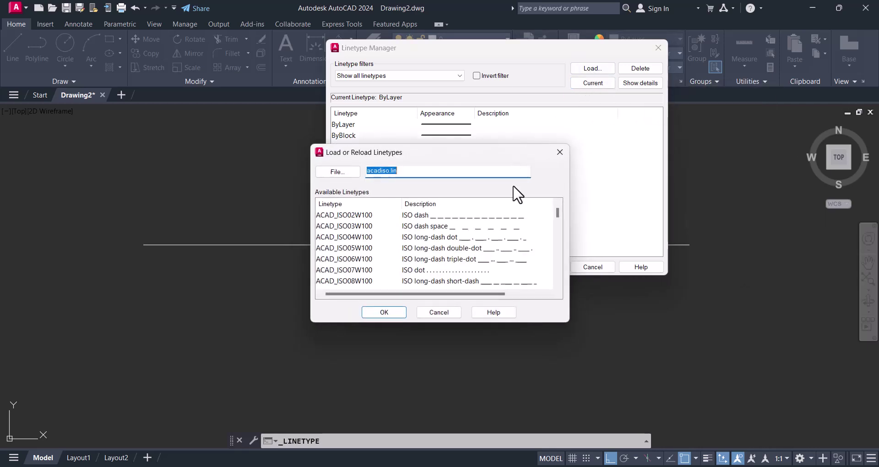
pyautogui.scroll(-1, 463, 255)
pyautogui.scroll(-1, 463, 256)
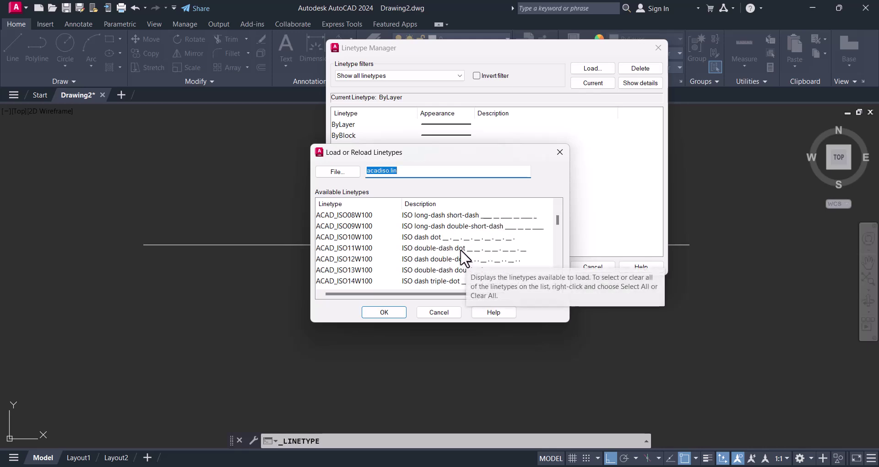
pyautogui.scroll(2, 439, 261)
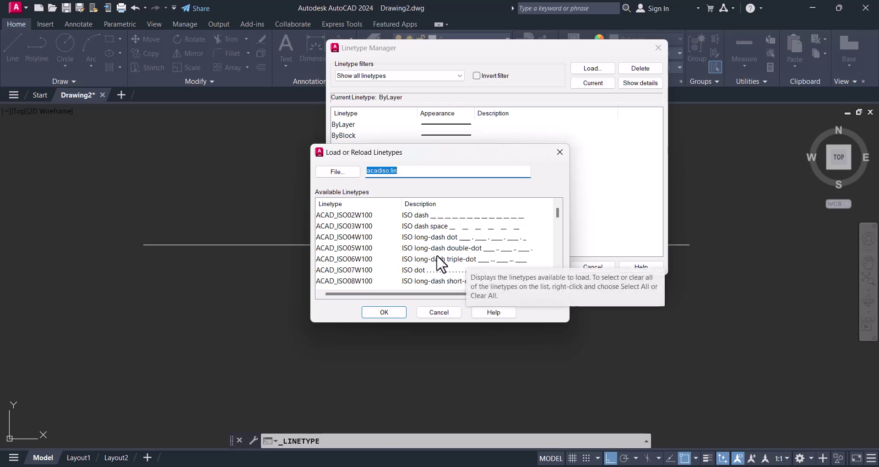
pyautogui.click(416, 214)
pyautogui.scroll(-2, 424, 231)
pyautogui.scroll(-2, 439, 247)
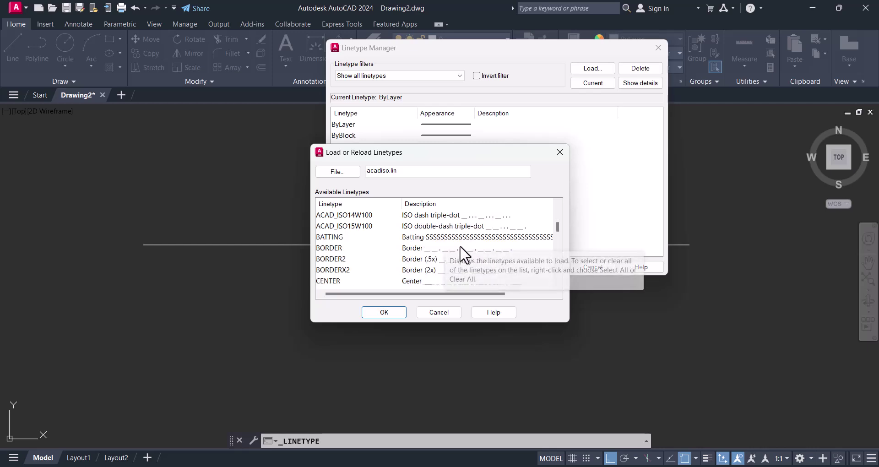
pyautogui.scroll(-1, 428, 247)
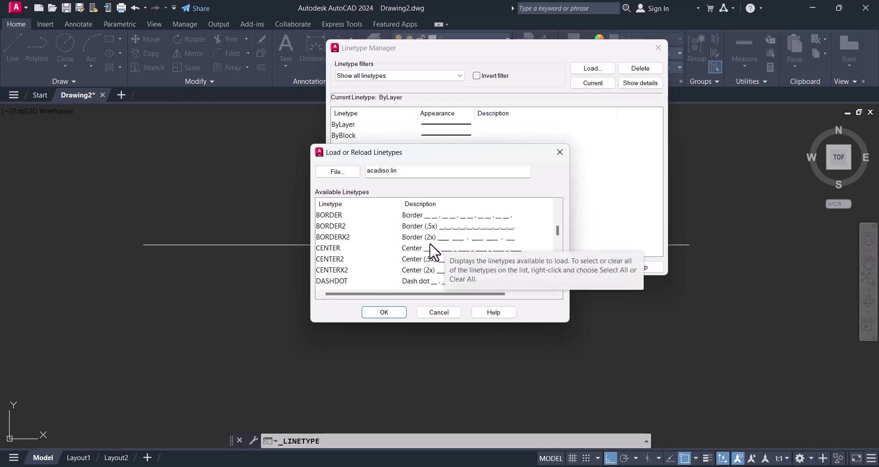
pyautogui.click(412, 249)
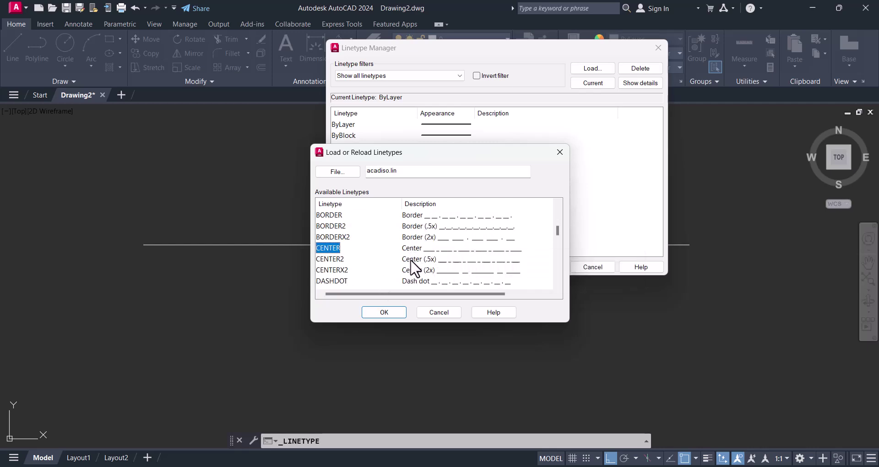
pyautogui.keyDown('ctrl'); pyautogui.click(414, 259); pyautogui.keyUp('ctrl')
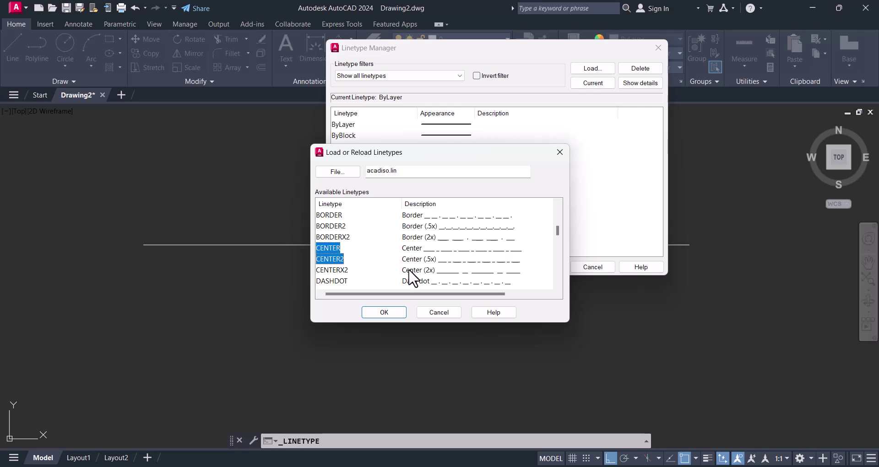
pyautogui.click(384, 312)
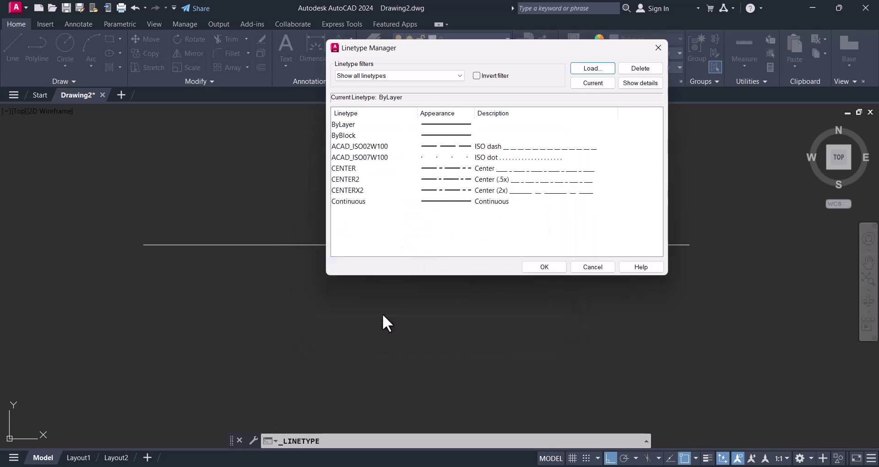
pyautogui.click(523, 267)
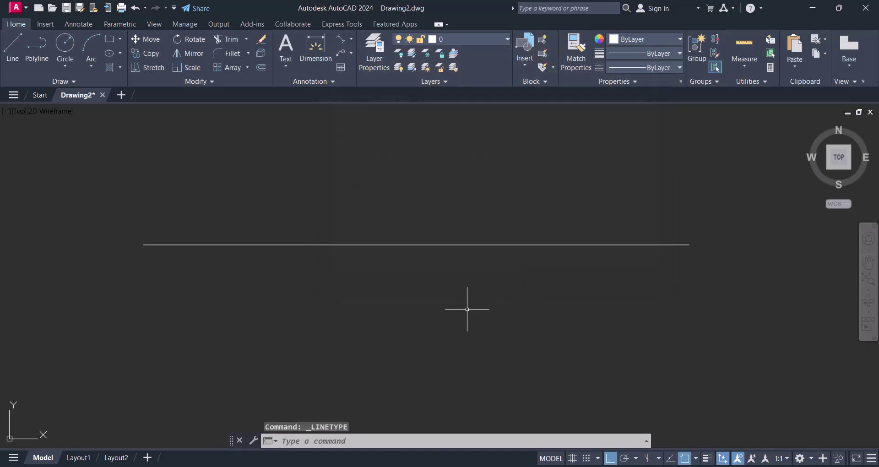
# Assign the ACAD_ISO07W100 linetype to the 100-unit line through its Properties (CH).
pyautogui.press('Escape')
pyautogui.press('Escape')
pyautogui.click(512, 284)
pyautogui.click(457, 208)
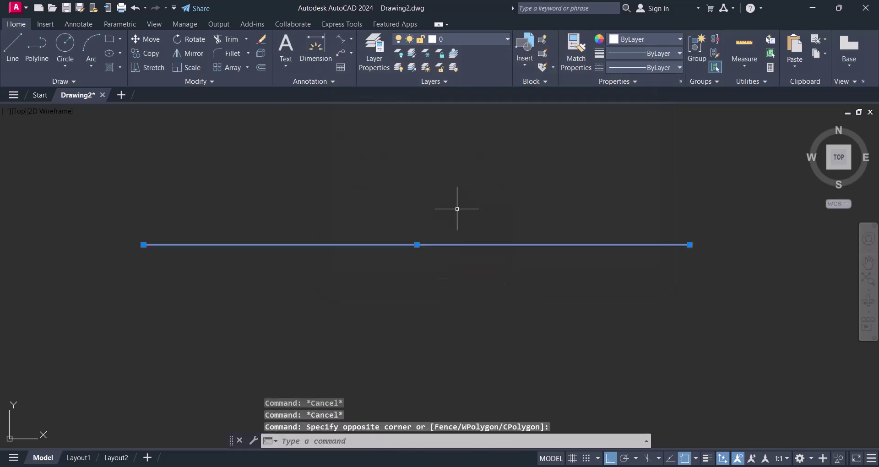
pyautogui.write('ch')
pyautogui.press('Return')
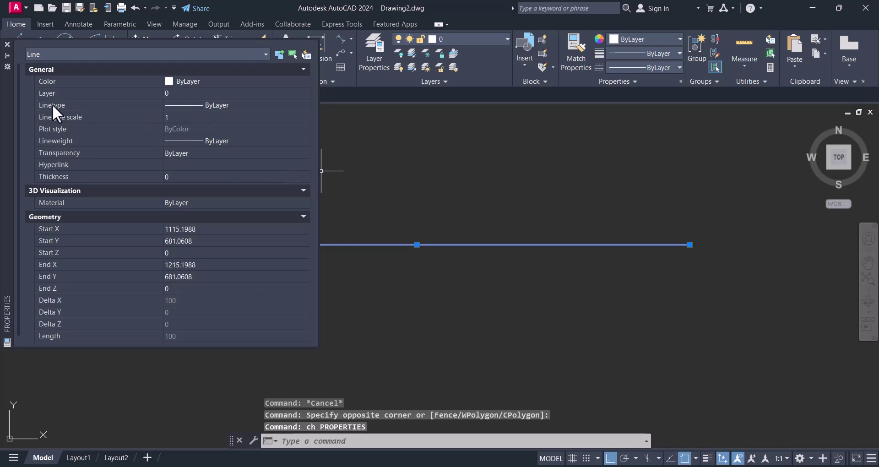
pyautogui.click(198, 104)
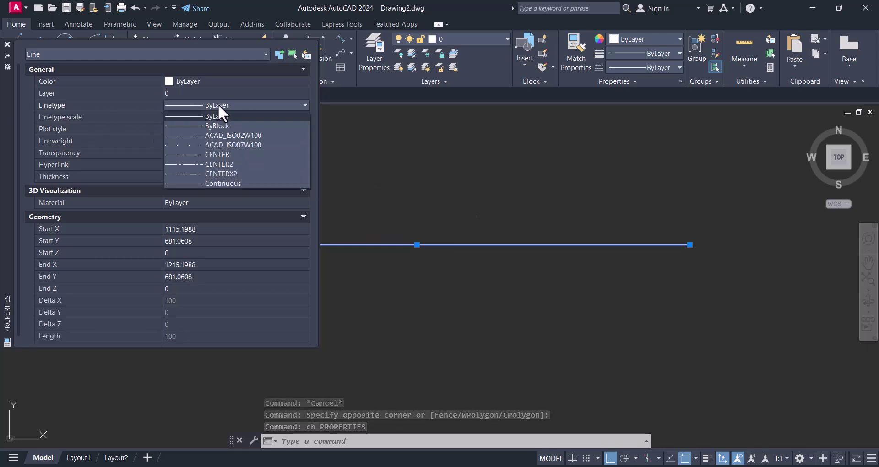
pyautogui.click(210, 142)
pyautogui.click(7, 44)
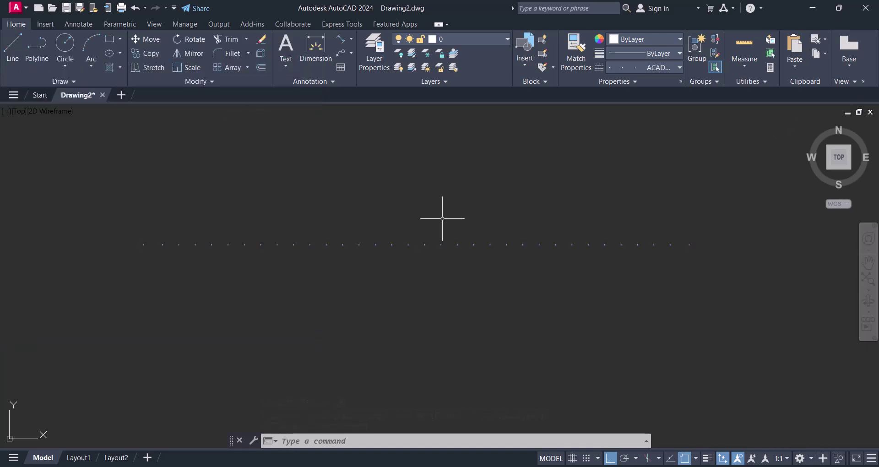
# Reselect the dotted line and pan and zoom to inspect its dots.
pyautogui.click(479, 273)
pyautogui.click(420, 220)
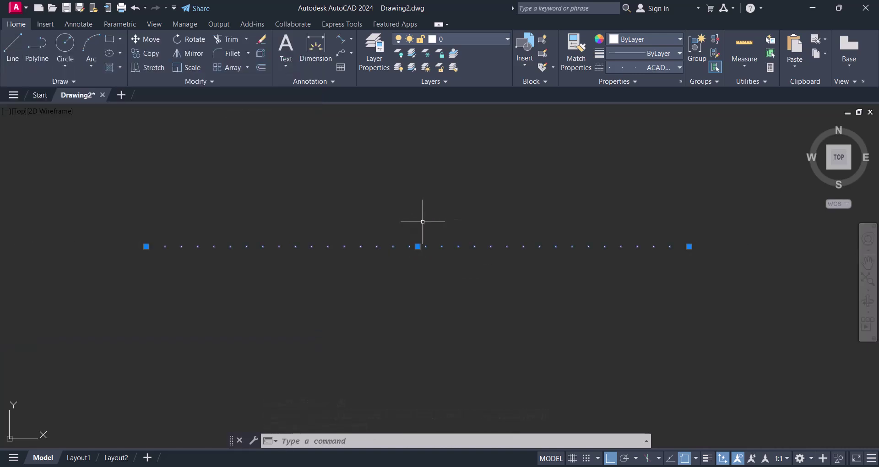
pyautogui.moveTo(409, 245); pyautogui.dragTo(394, 250)
pyautogui.scroll(-2, 431, 261)
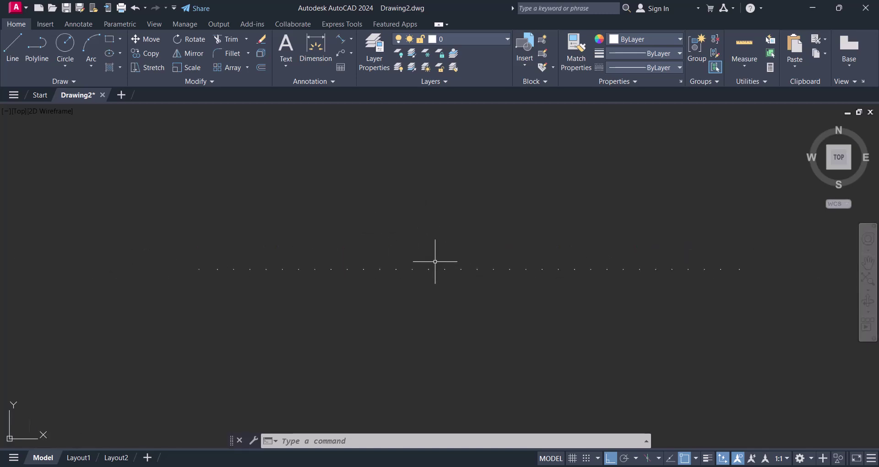
pyautogui.scroll(2, 431, 271)
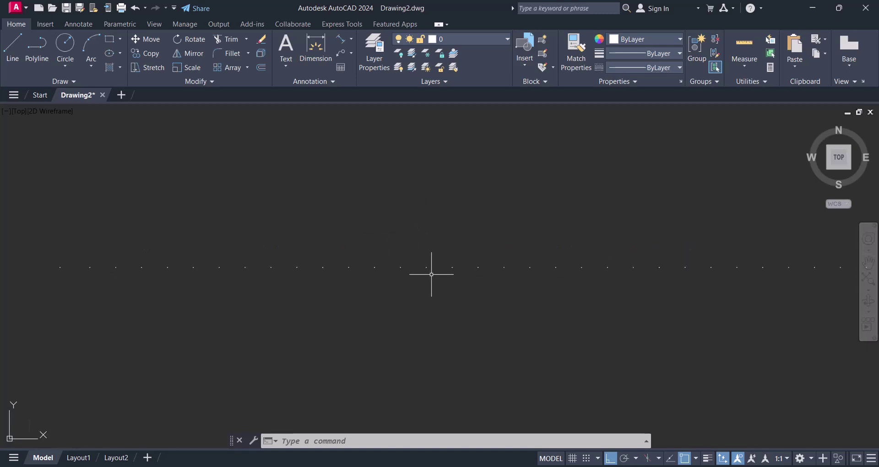
# Select the dotted 100-unit line and erase it with the E command.
pyautogui.click(465, 290)
pyautogui.click(425, 243)
pyautogui.press('Escape')
pyautogui.hotkey('ctrl', '1')
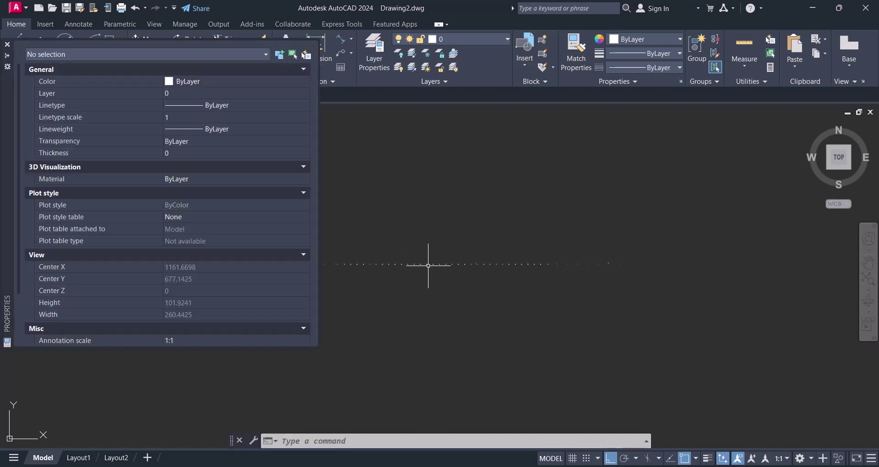
pyautogui.press('Delete')
pyautogui.press('Escape')
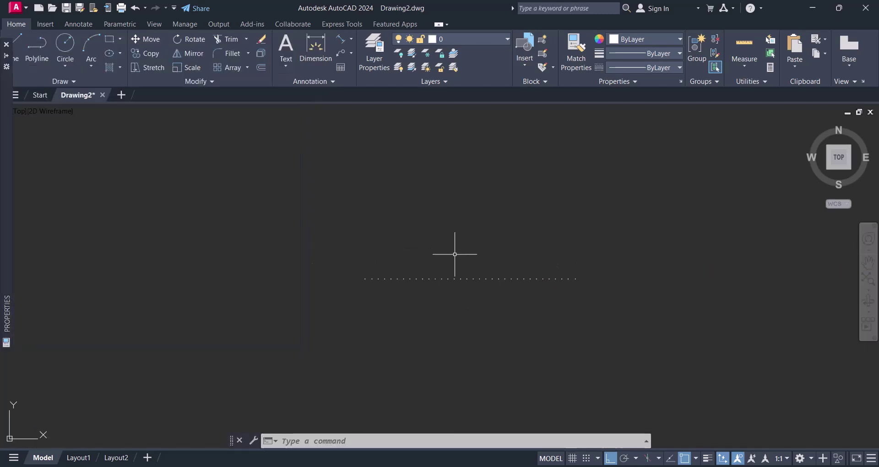
pyautogui.write('e')
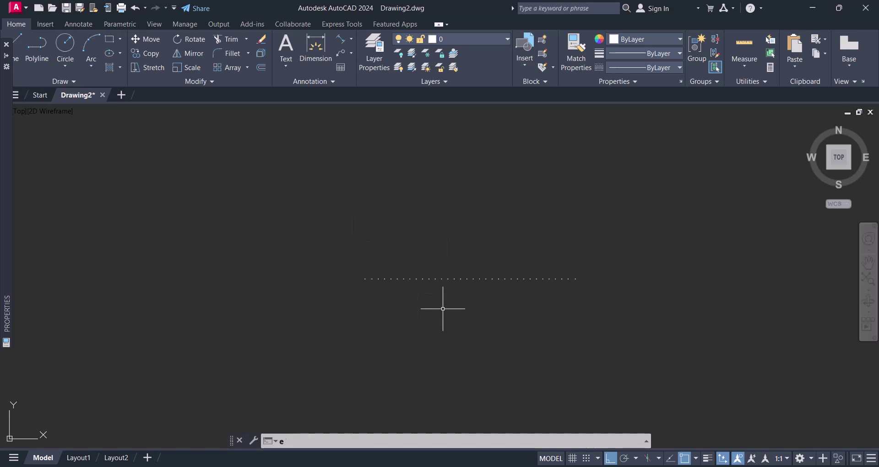
pyautogui.press('Return')
pyautogui.press('Escape')
# Draw a new 1000-unit horizontal line starting left of centre.
pyautogui.press('Return')
pyautogui.press('Return')
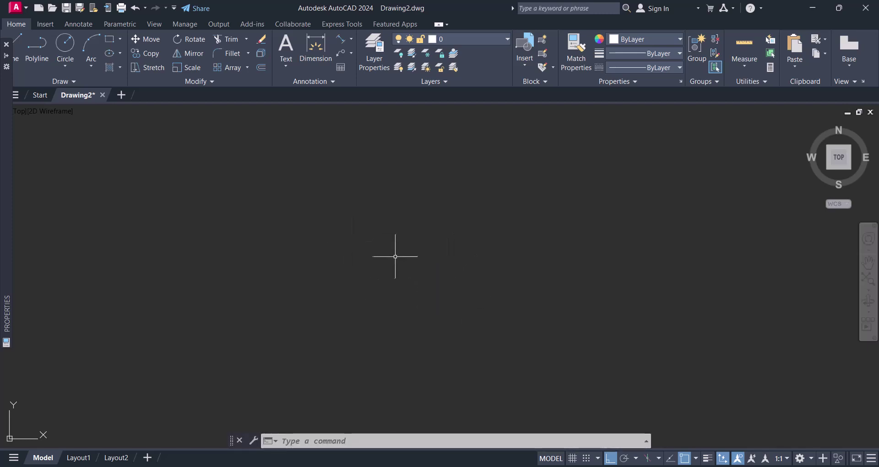
pyautogui.write('l')
pyautogui.press('Return')
pyautogui.click(189, 272)
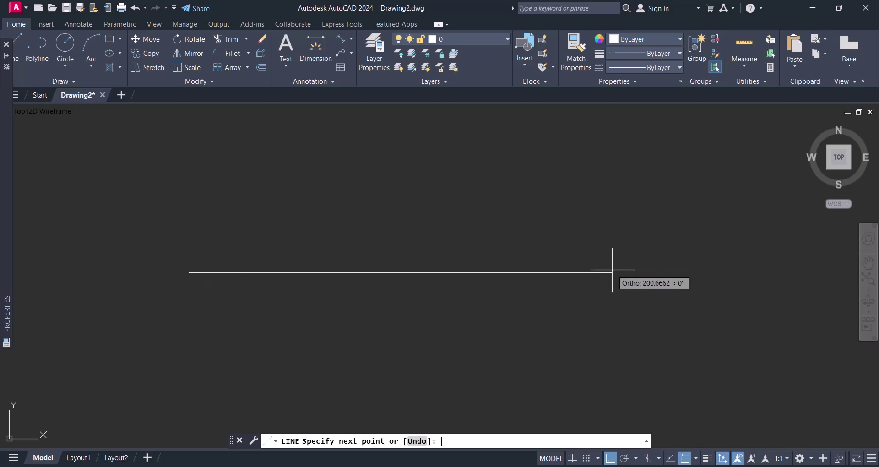
pyautogui.press('Return')
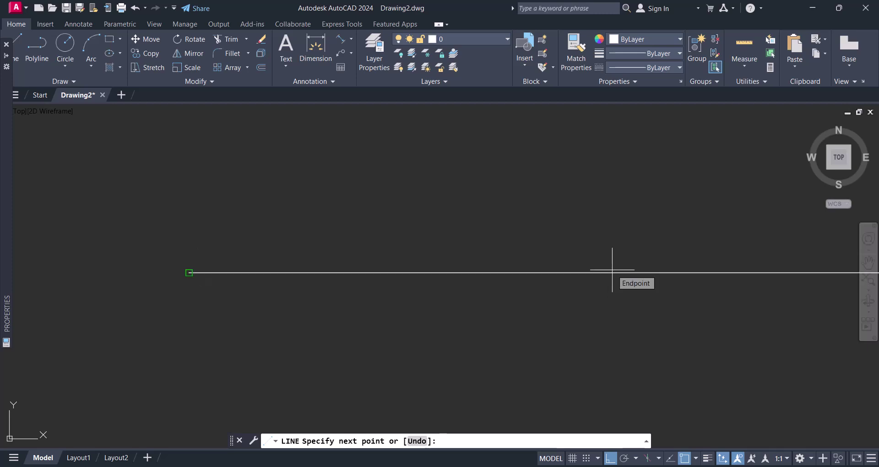
pyautogui.scroll(-4, 538, 304)
pyautogui.press('Escape')
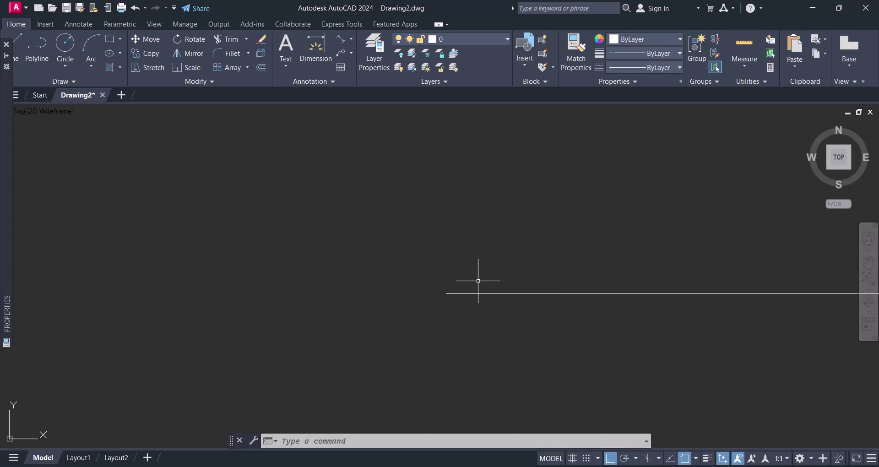
pyautogui.scroll(2, 477, 281)
pyautogui.scroll(-2, 474, 281)
# Assign the ACAD_ISO07W100 dotted linetype to the new 1000-unit line.
pyautogui.click(470, 310)
pyautogui.click(413, 253)
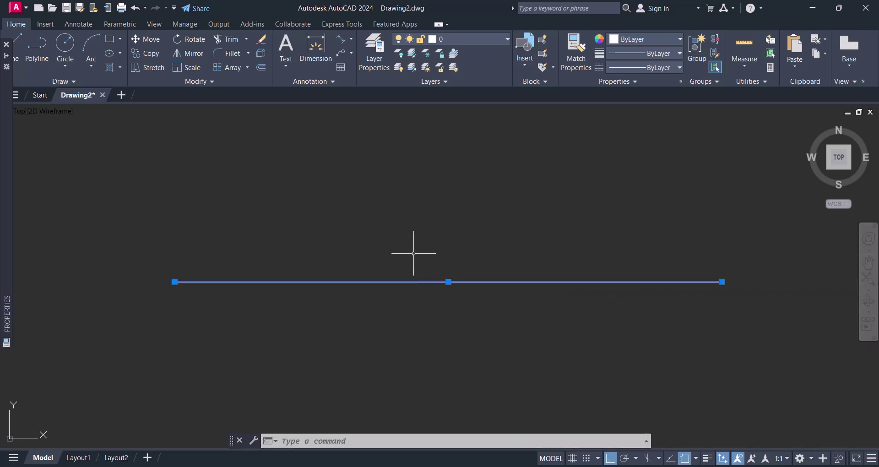
pyautogui.write('ch')
pyautogui.press('Return')
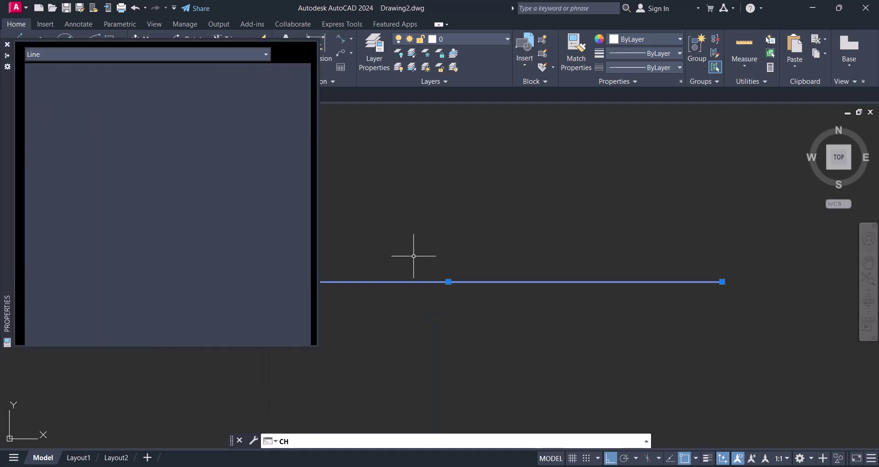
pyautogui.click(235, 106)
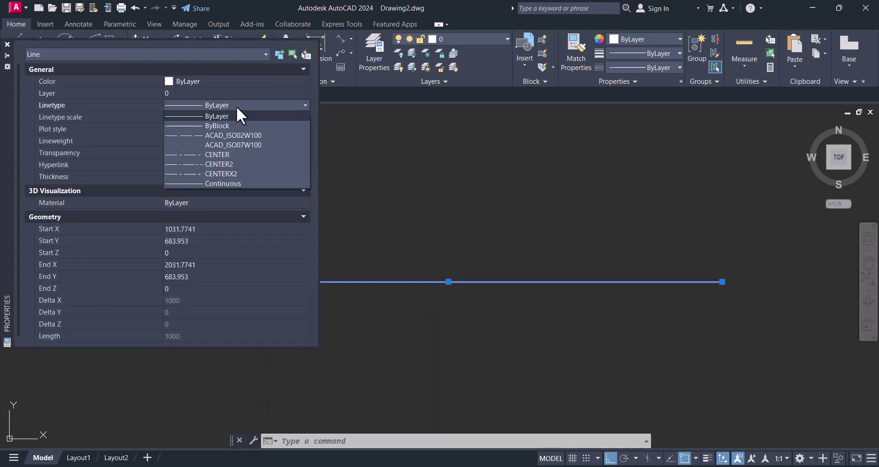
pyautogui.click(234, 145)
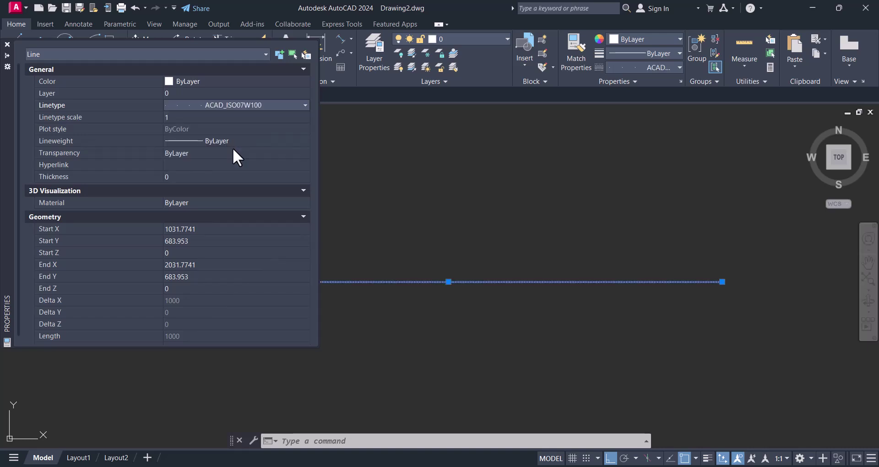
pyautogui.press('Escape')
pyautogui.scroll(4, 448, 295)
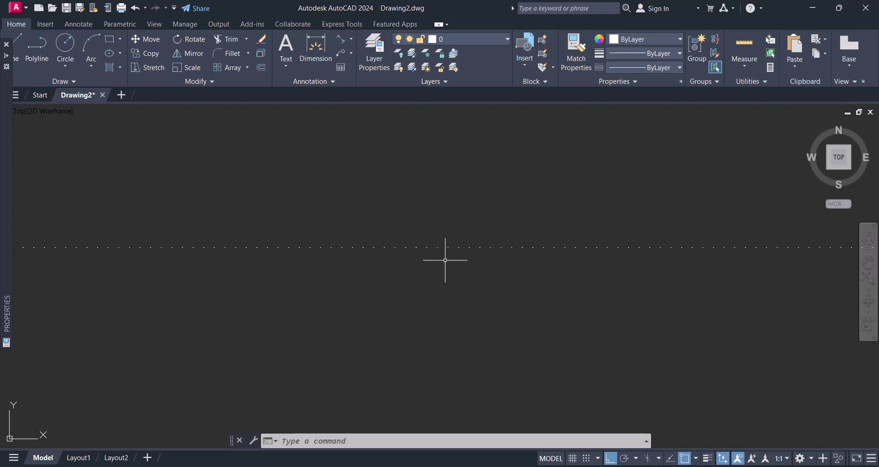
pyautogui.scroll(-4, 407, 276)
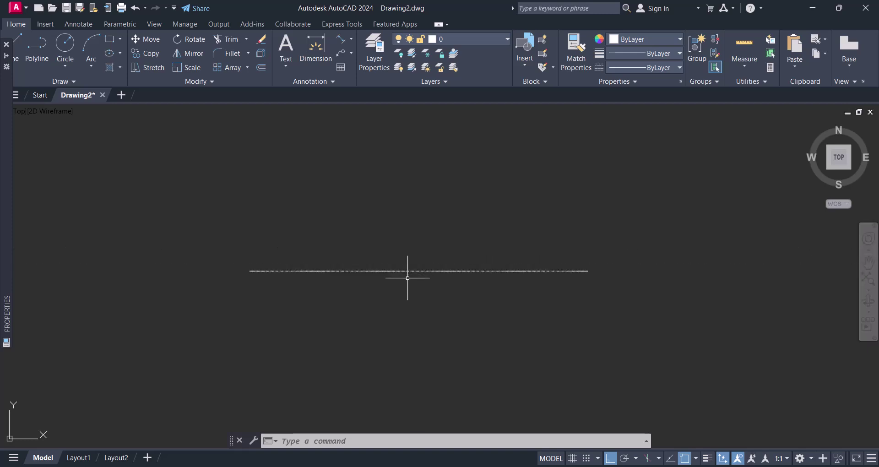
pyautogui.scroll(4, 363, 286)
# Set the dotted line's linetype scale to 10 in its Properties.
pyautogui.press('Escape')
pyautogui.moveTo(367, 285); pyautogui.dragTo(373, 236)
pyautogui.write('ch')
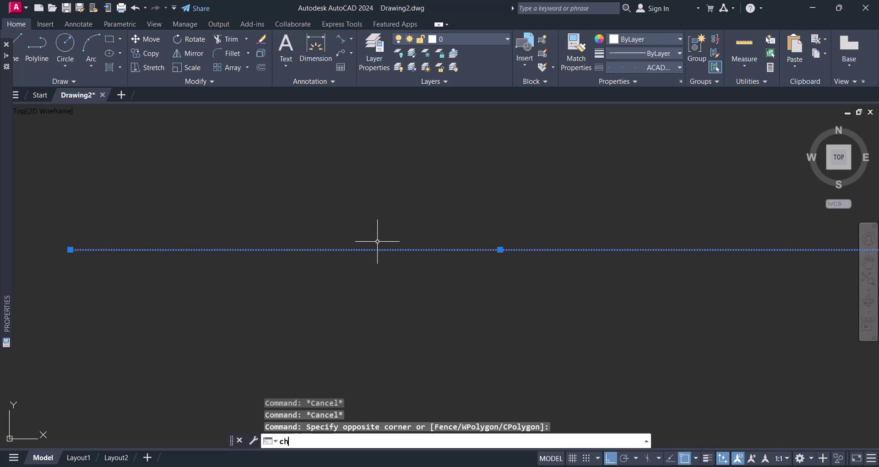
pyautogui.press('Return')
pyautogui.click(172, 117)
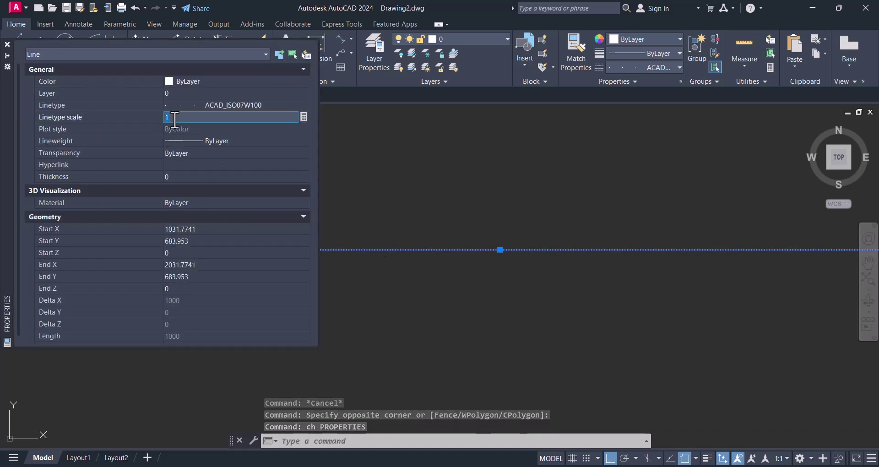
pyautogui.write('10')
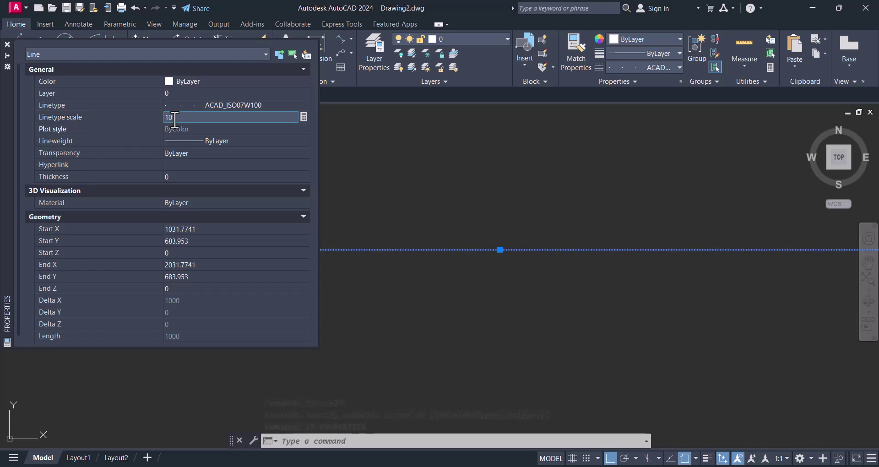
pyautogui.press('Return')
# Zoom out and reselect the line with a window to check the wider dot spacing.
pyautogui.scroll(-2, 470, 251)
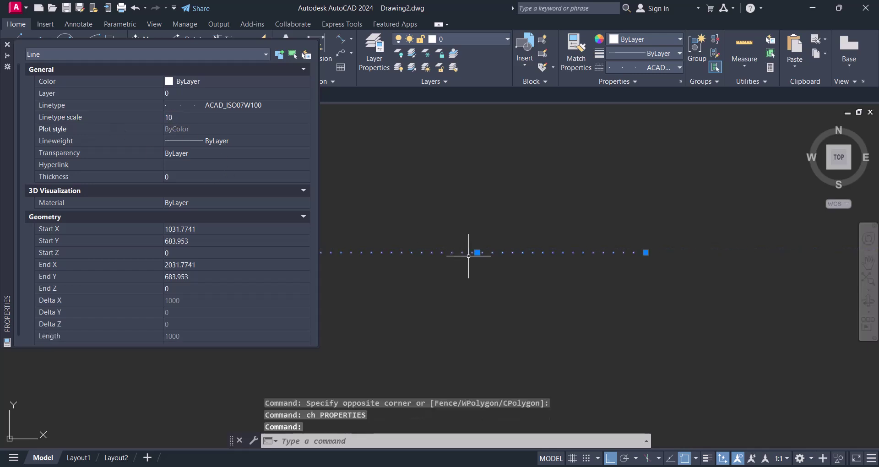
pyautogui.scroll(-3, 524, 275)
pyautogui.press('Escape')
pyautogui.scroll(4, 512, 286)
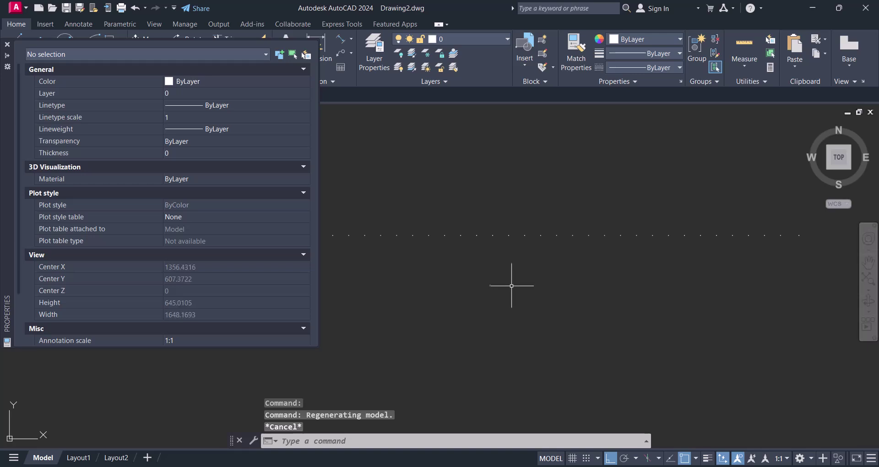
pyautogui.click(549, 249)
pyautogui.click(331, 212)
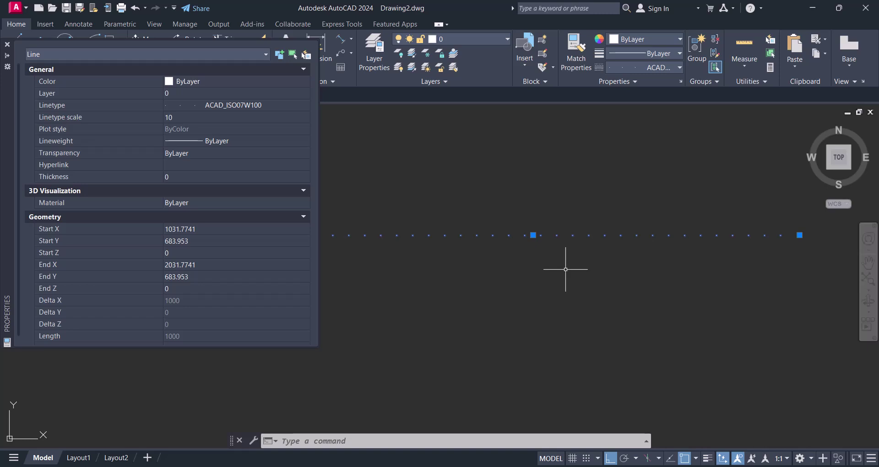
# Close Properties and make ACAD_ISO07W100 the current linetype from the Home tab dropdown.
pyautogui.click(7, 42)
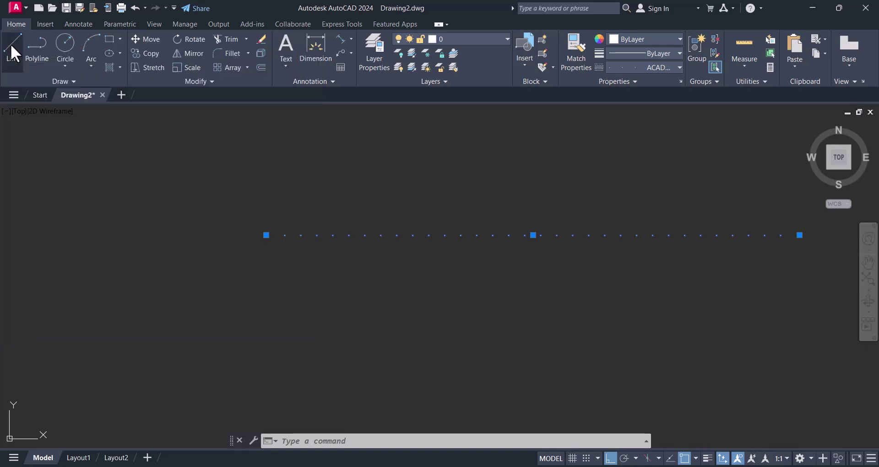
pyautogui.press('Escape')
pyautogui.scroll(-2, 387, 172)
pyautogui.scroll(-2, 424, 210)
pyautogui.scroll(4, 425, 210)
pyautogui.moveTo(434, 212); pyautogui.dragTo(438, 218, button='middle')
pyautogui.press('Escape')
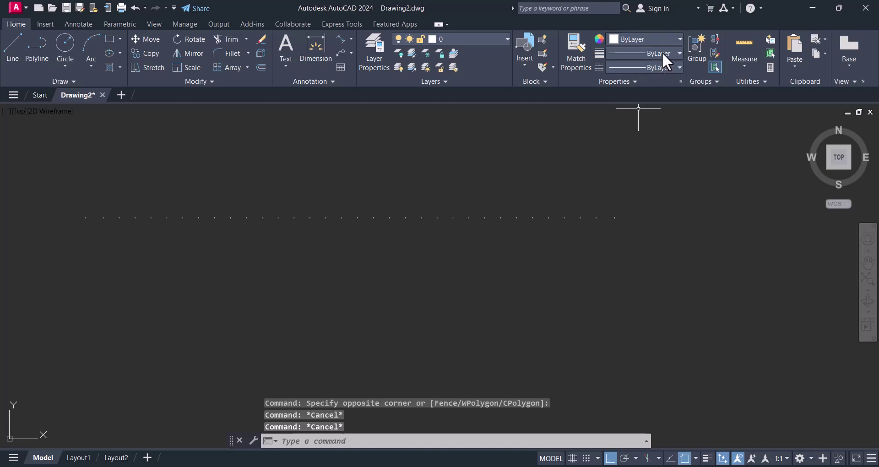
pyautogui.click(663, 51)
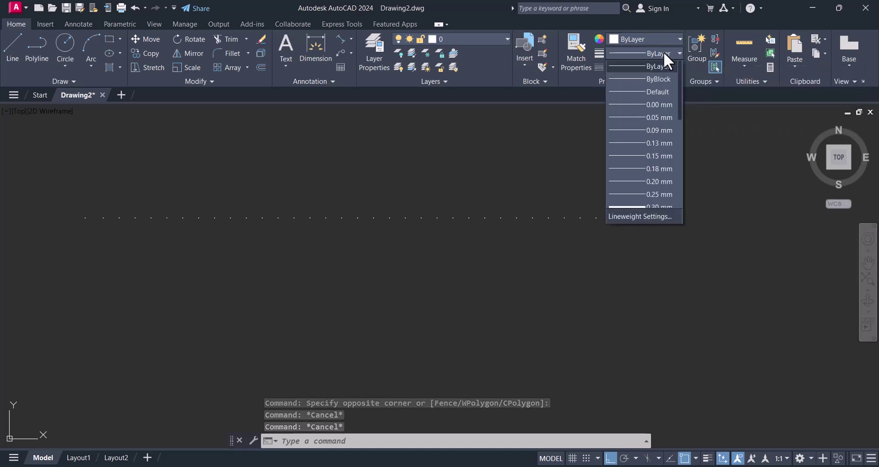
pyautogui.click(664, 53)
pyautogui.click(642, 67)
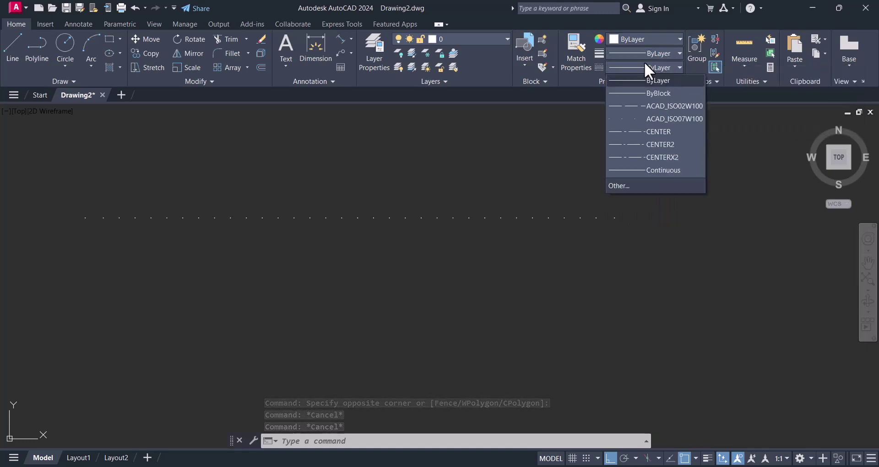
pyautogui.click(646, 119)
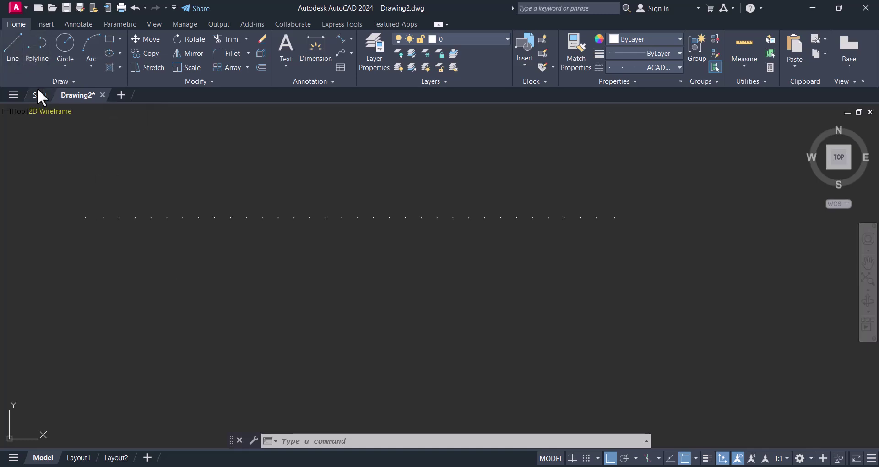
# Draw a second horizontal line below the first in the ACAD_ISO07W100 linetype.
pyautogui.click(8, 43)
pyautogui.click(91, 295)
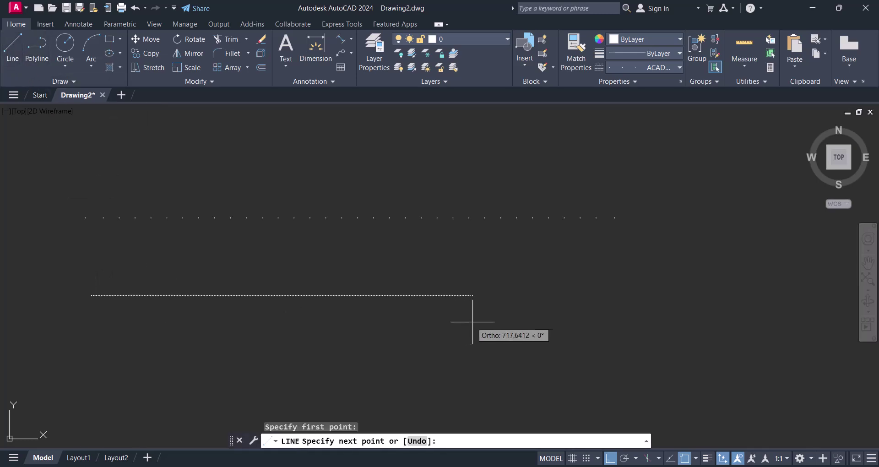
pyautogui.click(633, 295)
pyautogui.press('Escape')
pyautogui.scroll(2, 578, 310)
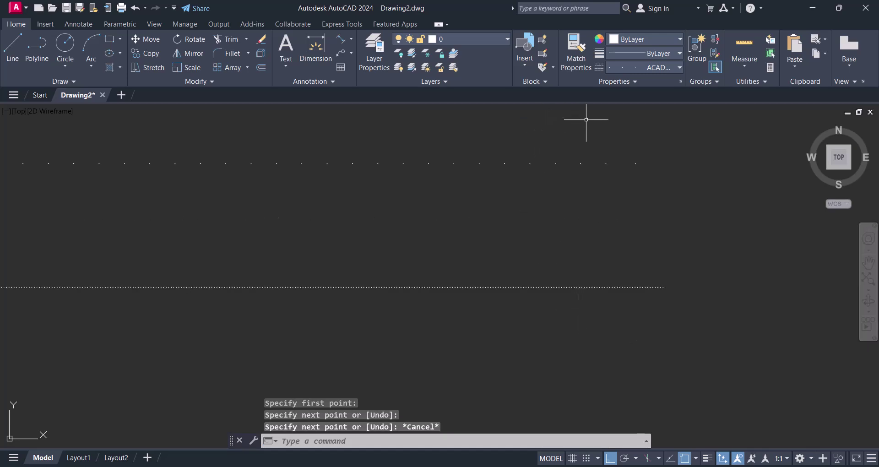
# Match Properties from the first dotted line onto the second line.
pyautogui.click(574, 51)
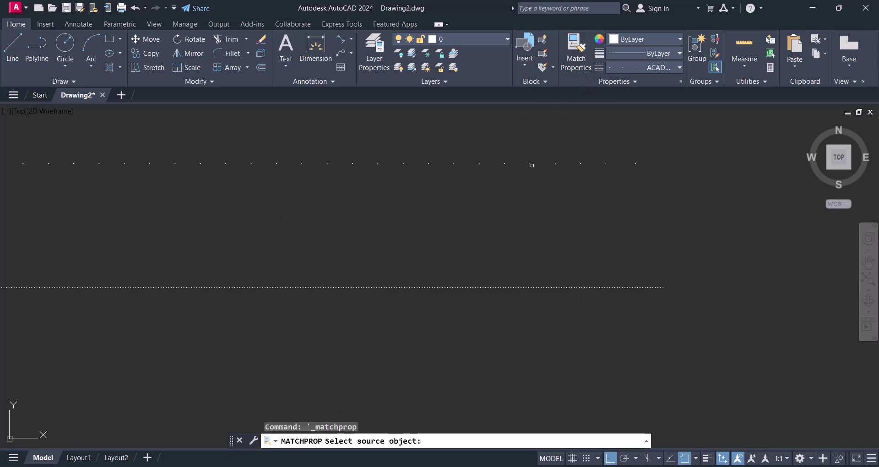
pyautogui.click(532, 165)
pyautogui.click(539, 229)
pyautogui.press('Escape')
pyautogui.moveTo(533, 265)
pyautogui.mouseDown(button='middle')
pyautogui.moveTo(542, 232)
pyautogui.moveTo(491, 259)
pyautogui.moveTo(506, 265)
pyautogui.mouseUp(button='middle')
pyautogui.press('Escape')
pyautogui.press('Escape')
# Draw a dotted rectangle below both lines with the REC command.
pyautogui.write('r')
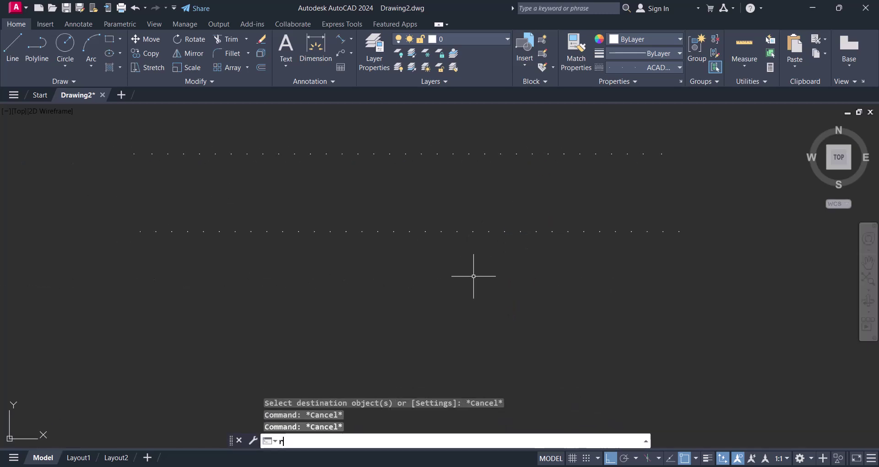
pyautogui.write('ec')
pyautogui.press('Return')
pyautogui.click(155, 284)
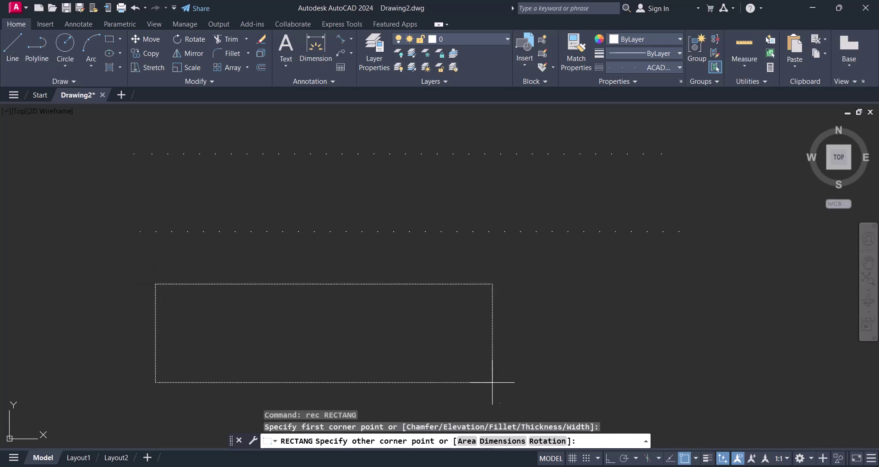
pyautogui.press('Escape')
pyautogui.scroll(2, 359, 325)
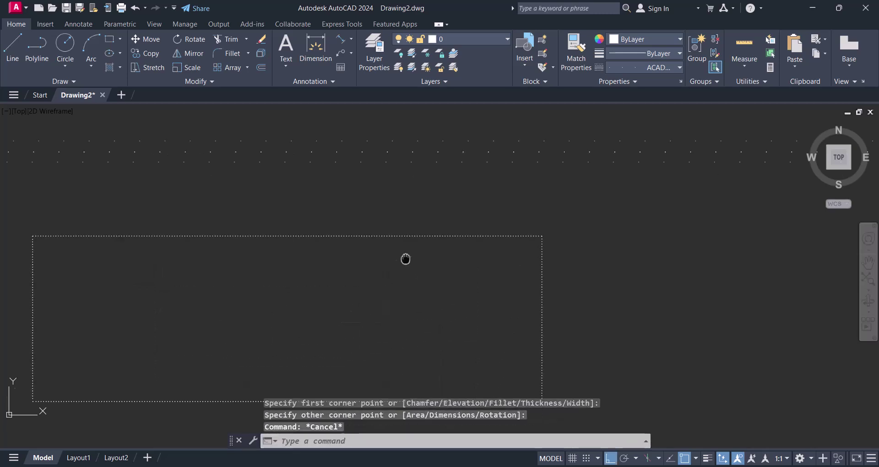
pyautogui.scroll(2, 414, 247)
pyautogui.press('Escape')
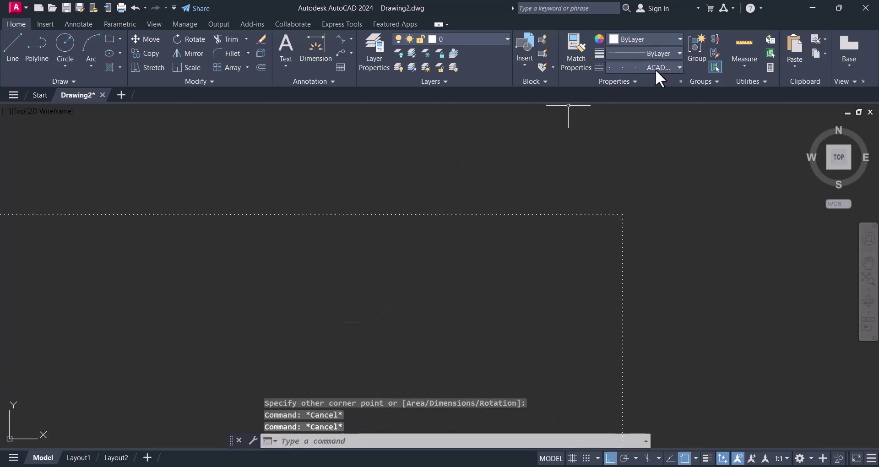
# Use Match Properties to copy a dotted line's ISO-dot linetype scale onto the rectangle.
pyautogui.click(574, 46)
pyautogui.scroll(-2, 478, 183)
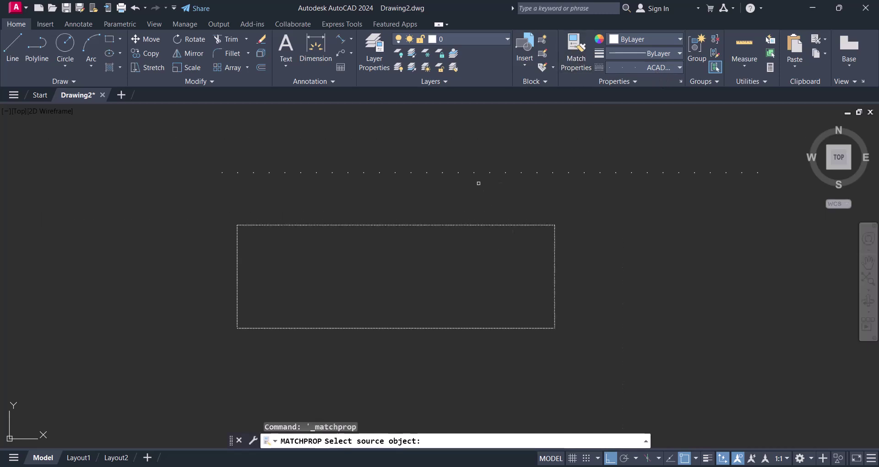
pyautogui.click(473, 172)
pyautogui.click(489, 216)
pyautogui.click(457, 269)
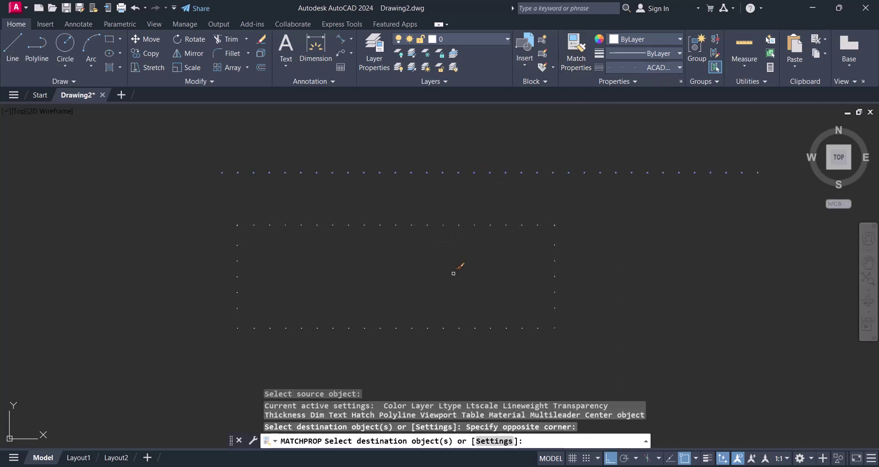
pyautogui.scroll(-2, 447, 267)
pyautogui.press('Escape')
pyautogui.scroll(2, 477, 271)
pyautogui.moveTo(469, 320); pyautogui.dragTo(471, 304, button='middle')
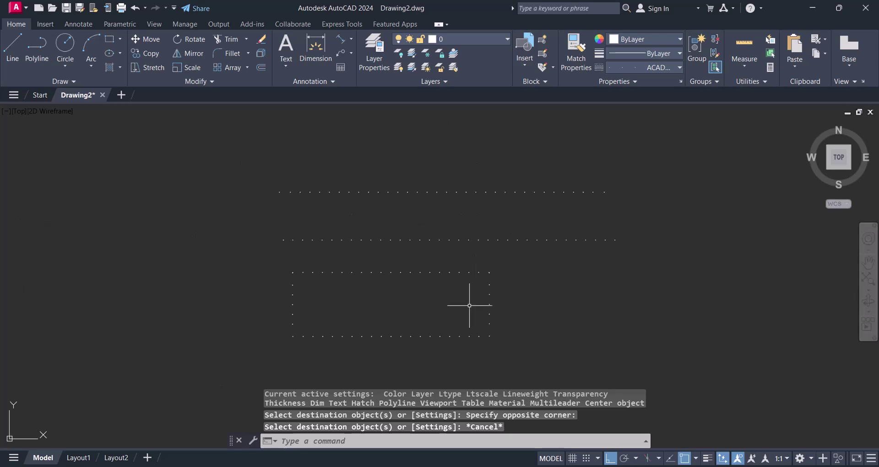
pyautogui.scroll(2, 436, 298)
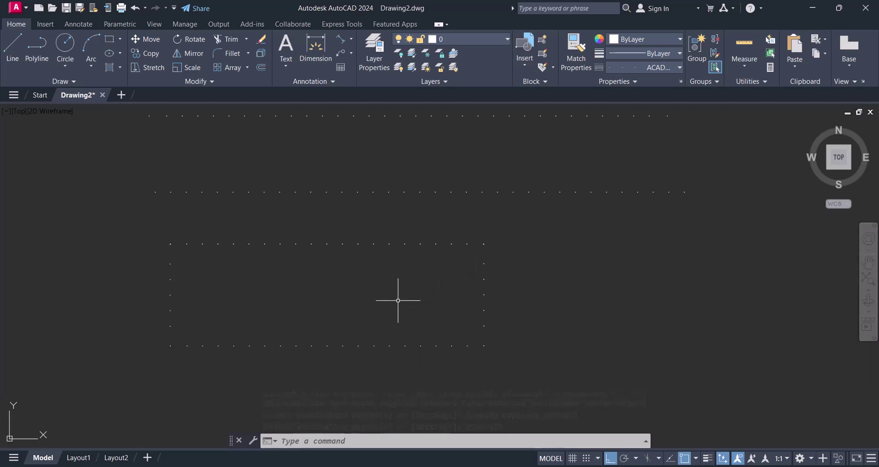
pyautogui.moveTo(390, 301); pyautogui.dragTo(394, 308, button='middle')
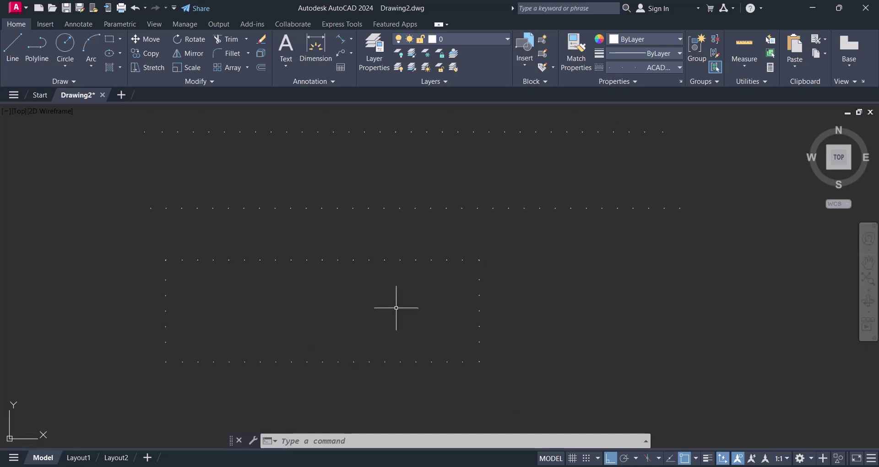